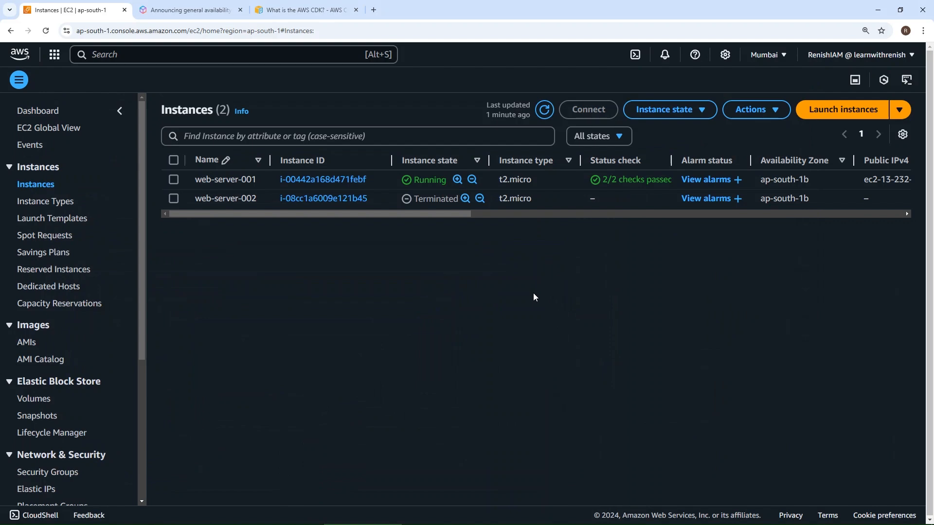
- Review the AWS announcement of Console to Code's general availability and its posting date, and return to the EC2 console
click(209, 9)
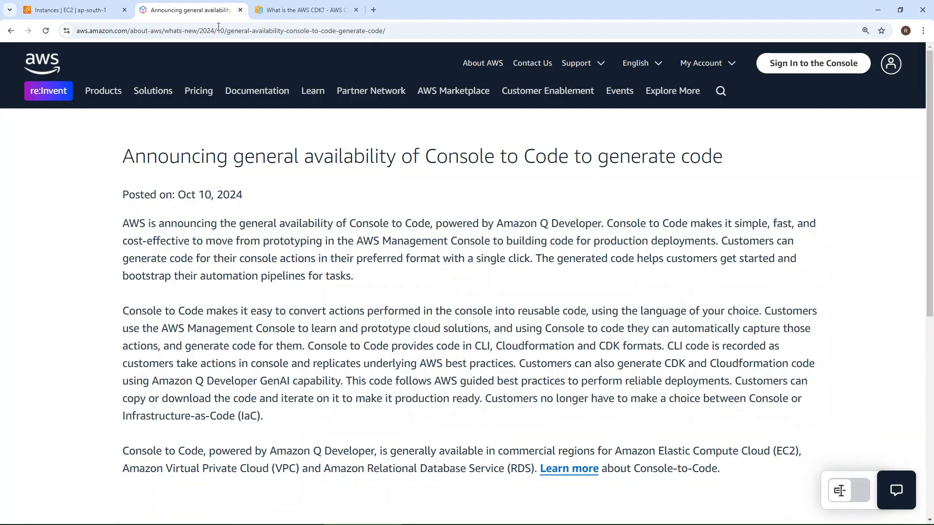
drag(244, 197, 123, 197)
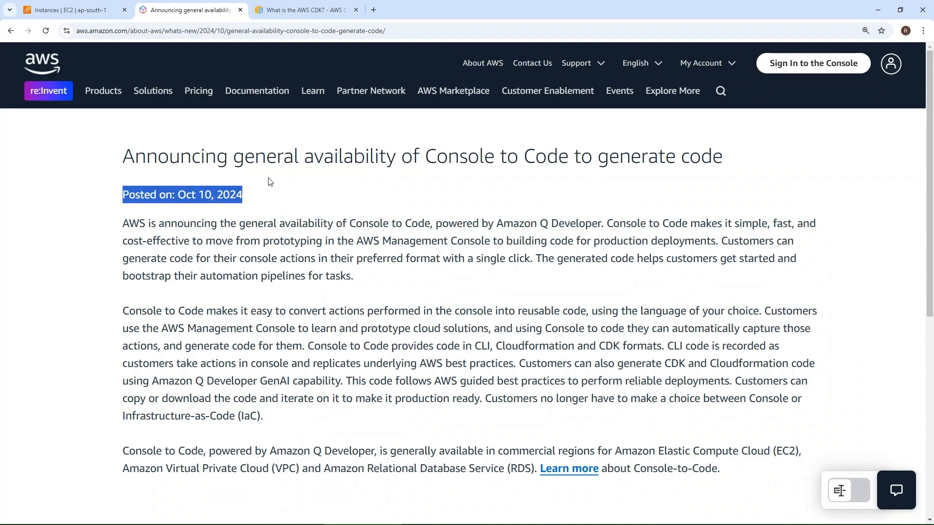
click(90, 10)
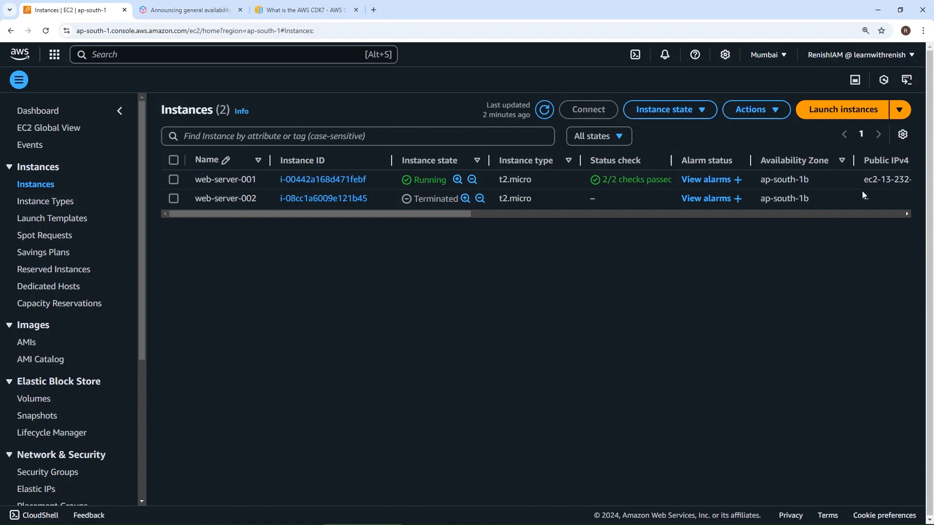
- Look at the Amazon Q chat and read the AWS CDK definition in the developer guide, and close the chat
click(883, 80)
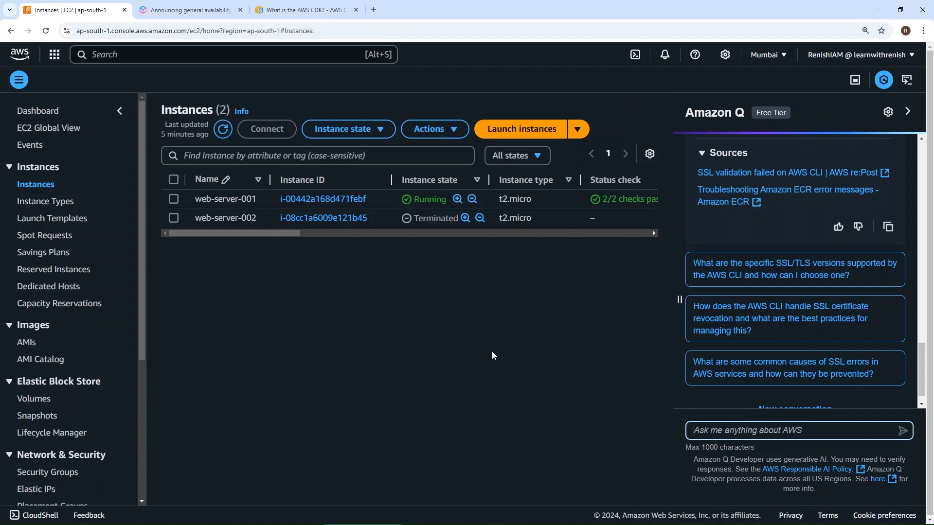
click(302, 10)
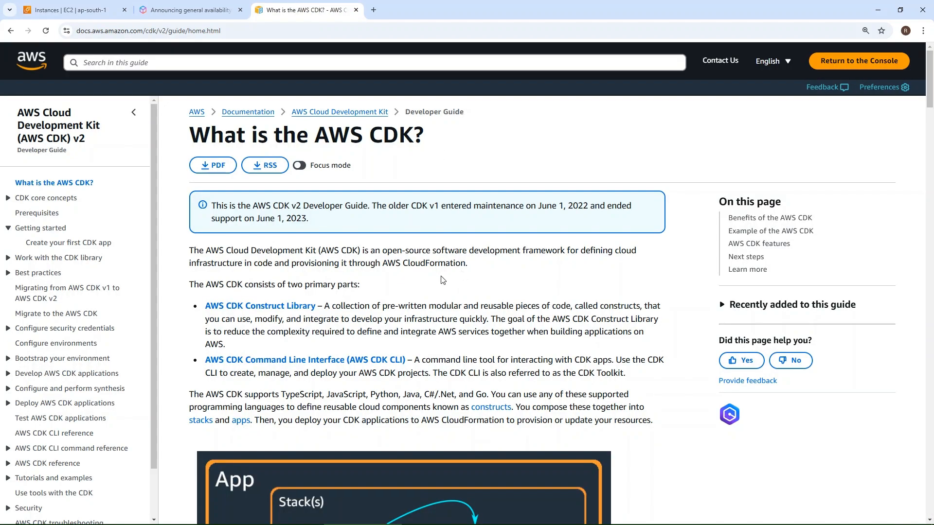
drag(238, 251, 297, 259)
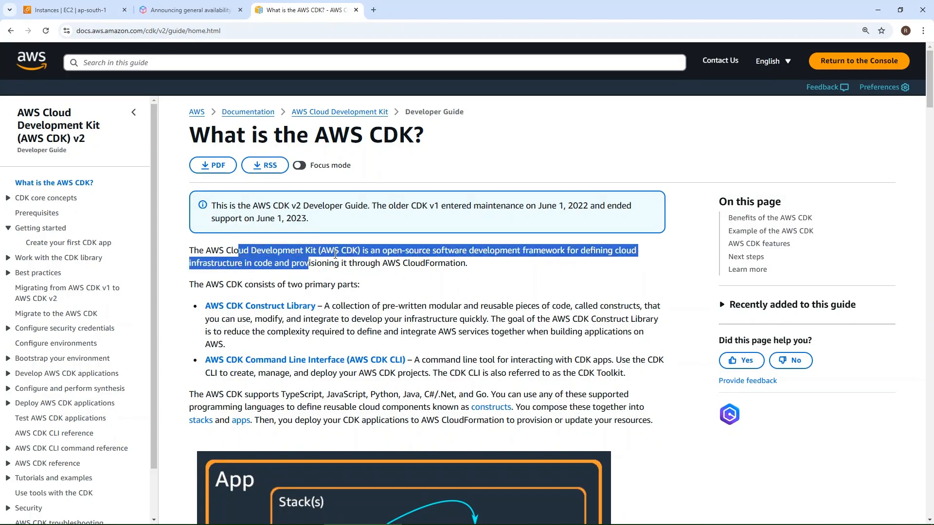
click(424, 278)
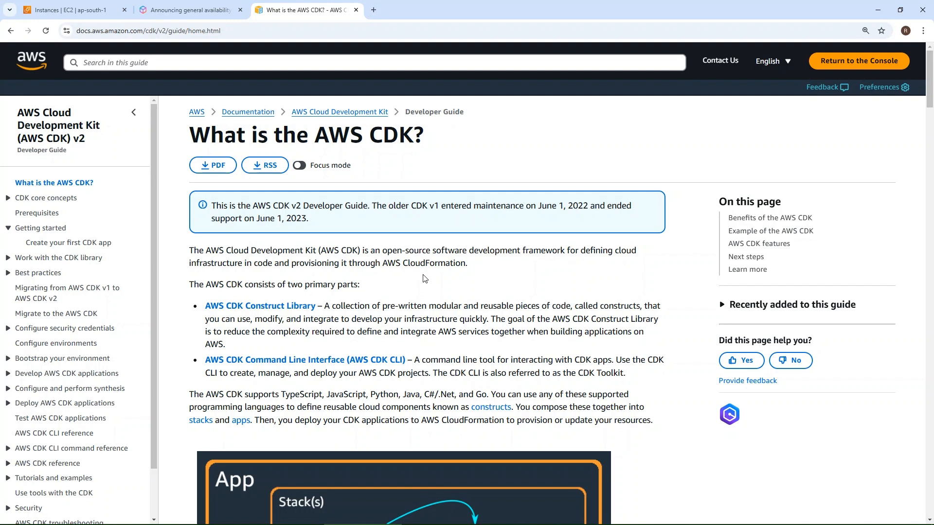
key(ctrl+1)
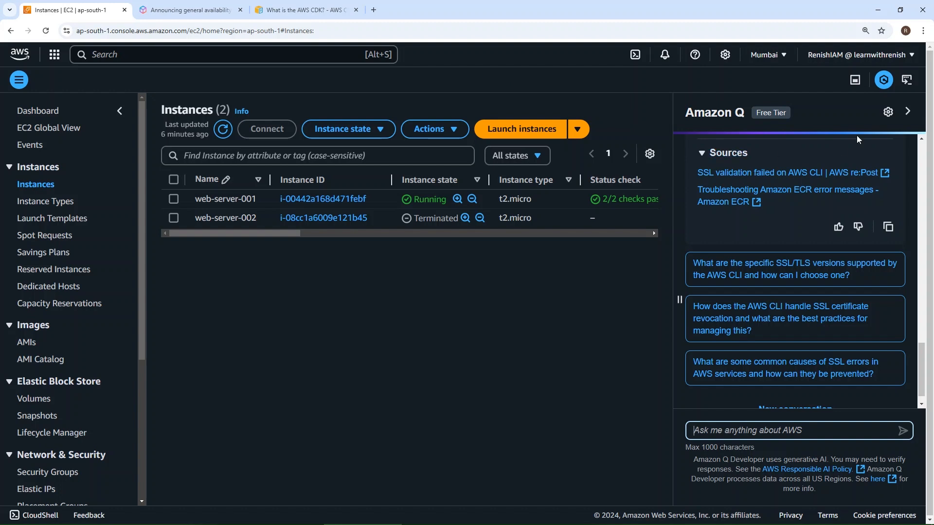
click(908, 111)
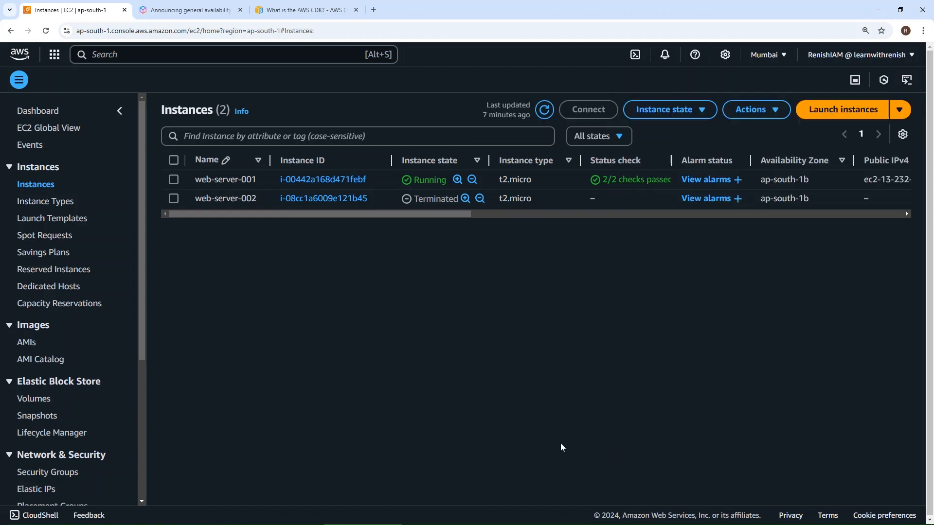
- Open Console-to-Code on the EC2 Volumes page and start recording console actions
click(904, 83)
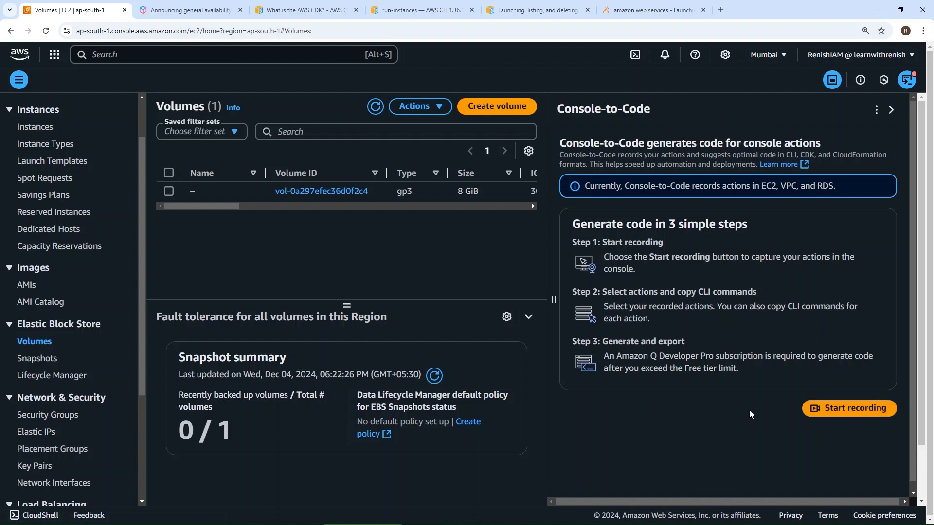
click(859, 410)
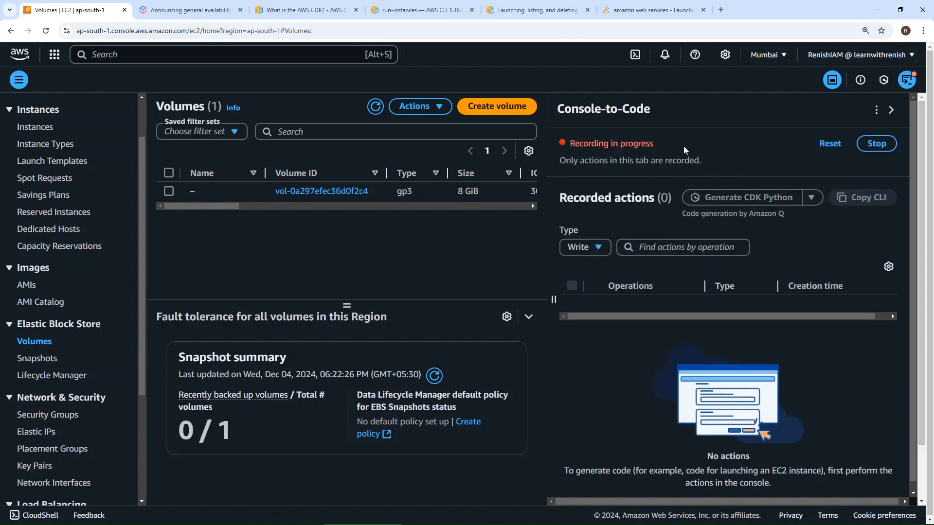
drag(556, 300, 635, 300)
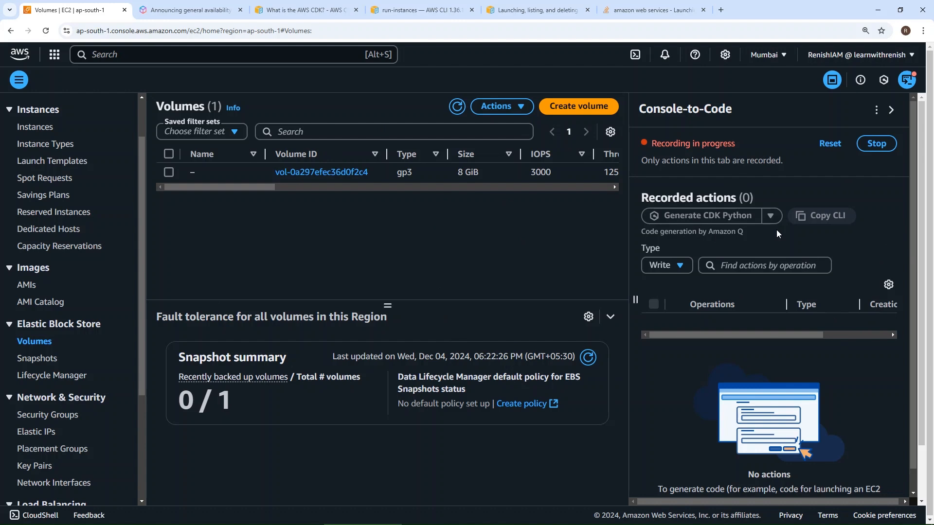
- Create an EBS volume with a size of 8 GiB, keeping the default gp3 type and ap-south-1a availability zone
click(579, 108)
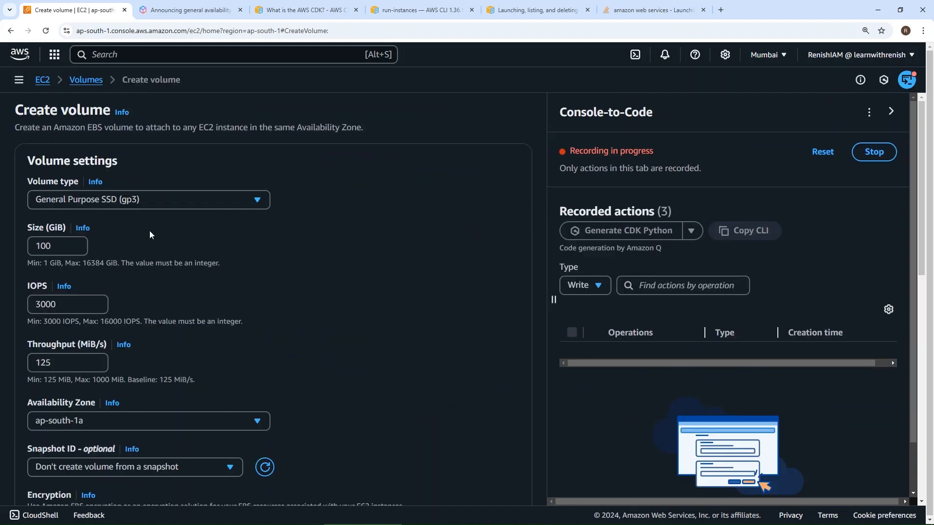
click(60, 245)
drag(59, 246, 13, 253)
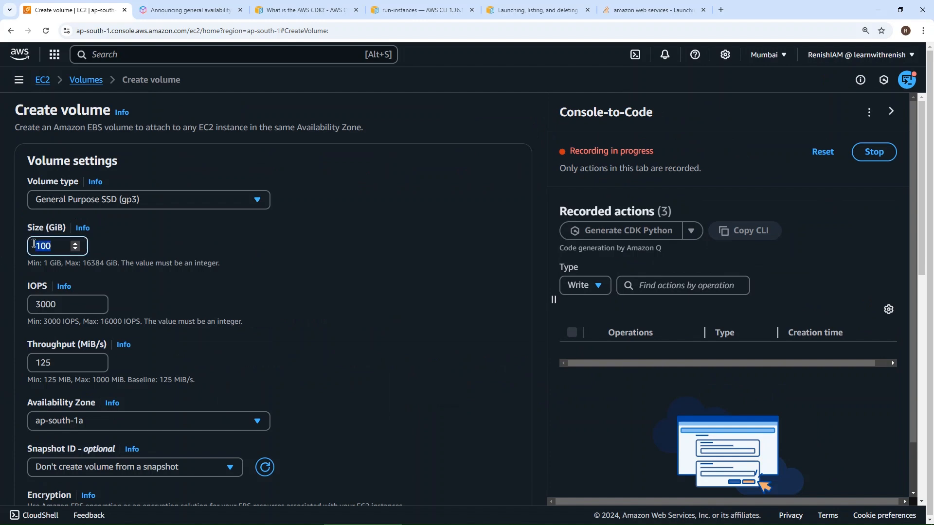
text(8)
scroll(176, 353, down, 3)
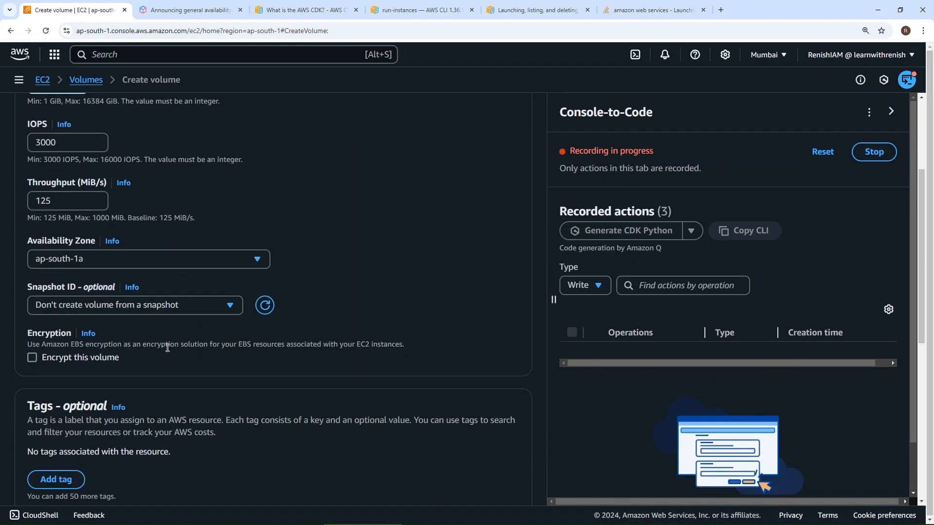
scroll(160, 342, down, 3)
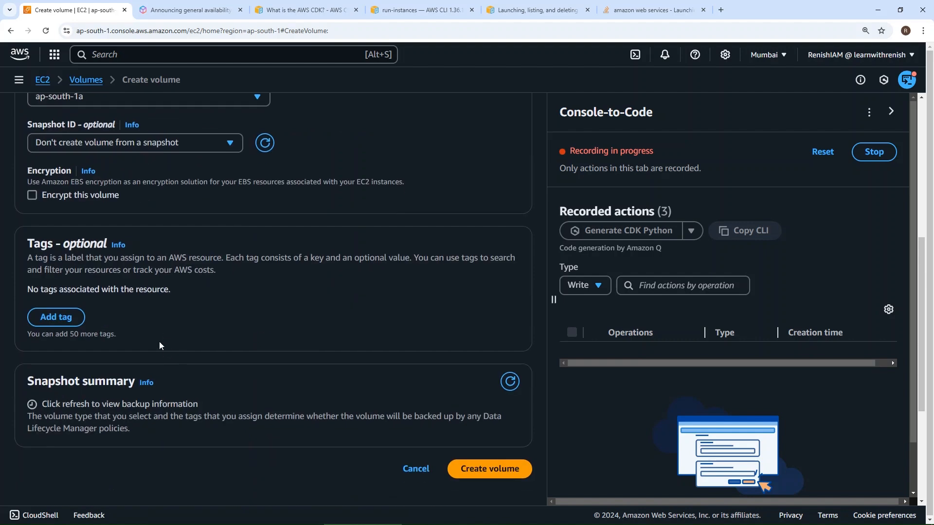
click(487, 470)
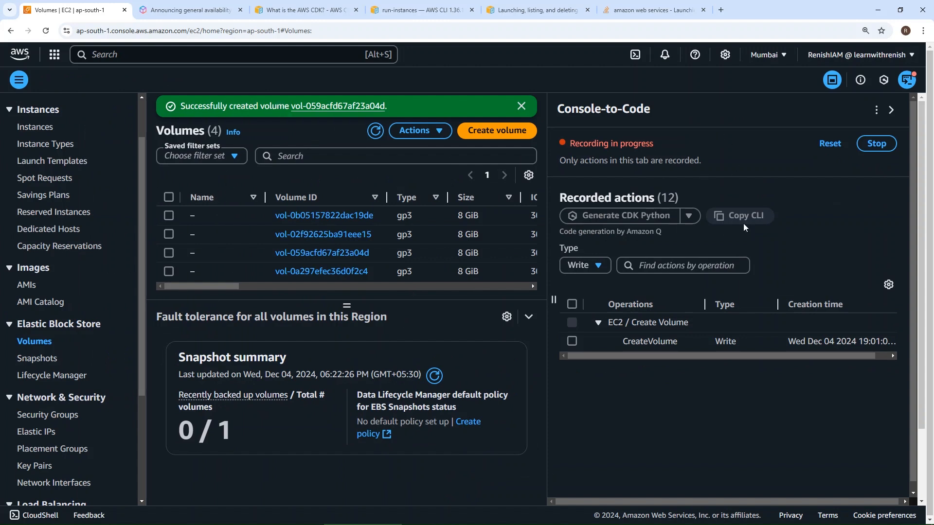
- Stop the Console-to-Code recording and copy the CLI command for the recorded CreateVolume action
click(877, 144)
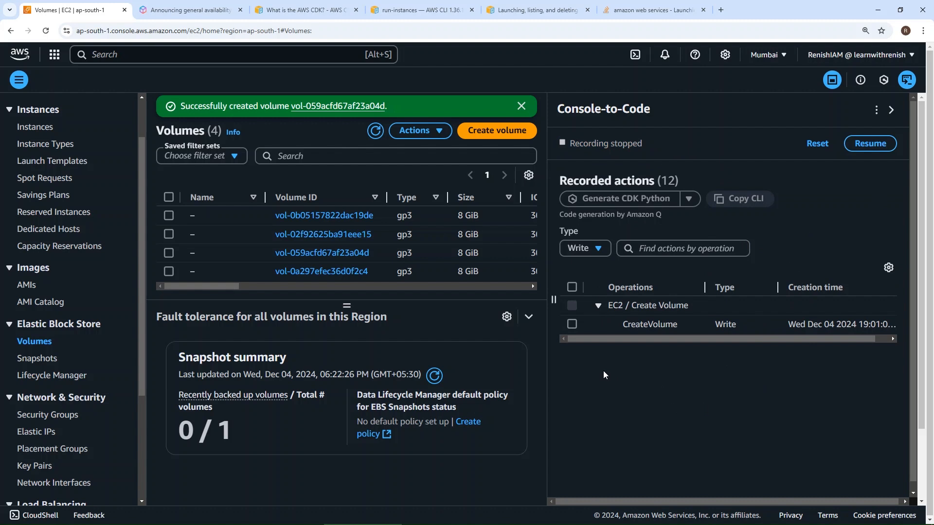
click(572, 288)
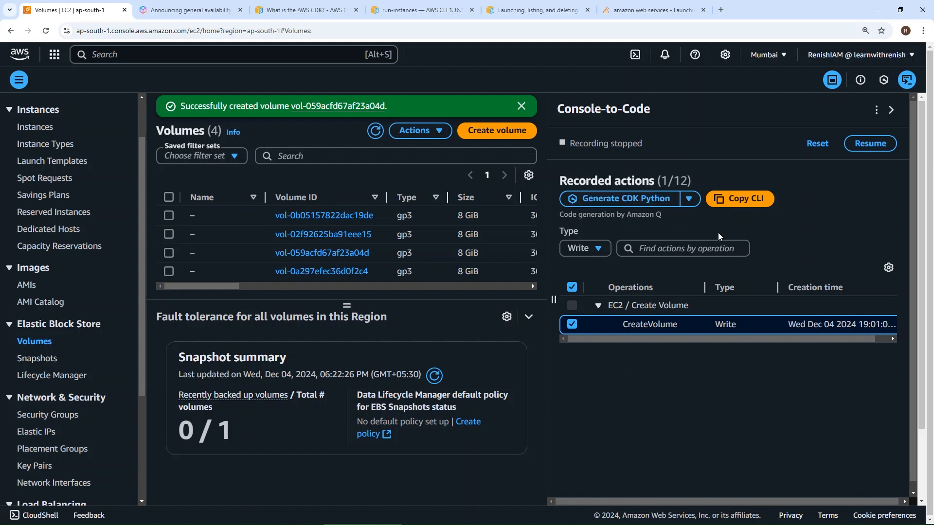
click(749, 203)
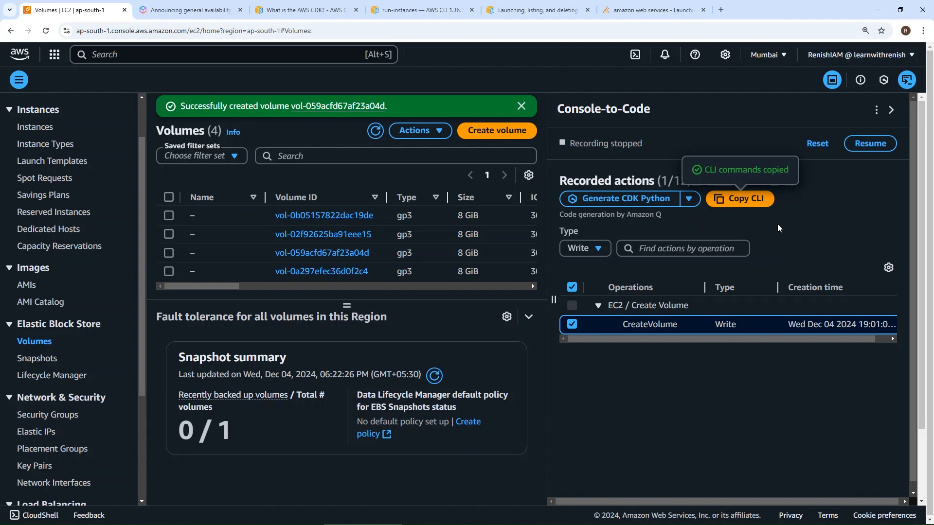
- Paste the copied CLI command into a new Notepad document and examine its create-volume parameters
key(super+r)
key(Return)
key(ctrl+v)
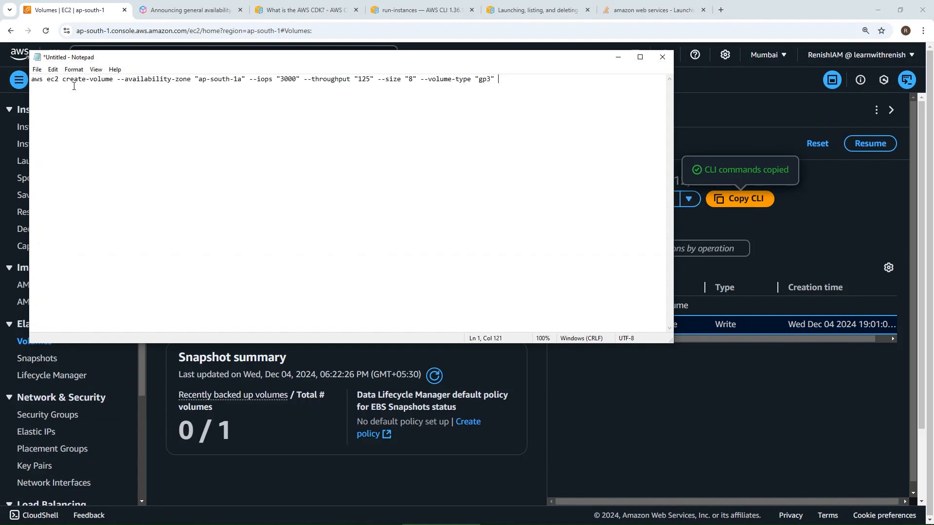
drag(64, 79, 113, 80)
drag(505, 83, 62, 79)
click(203, 80)
drag(253, 82, 348, 80)
drag(508, 85, 31, 80)
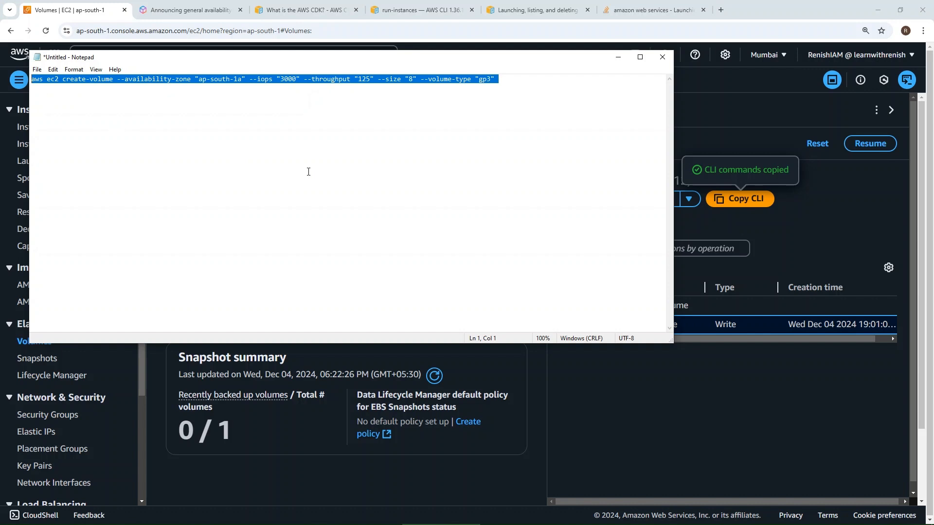
key(End)
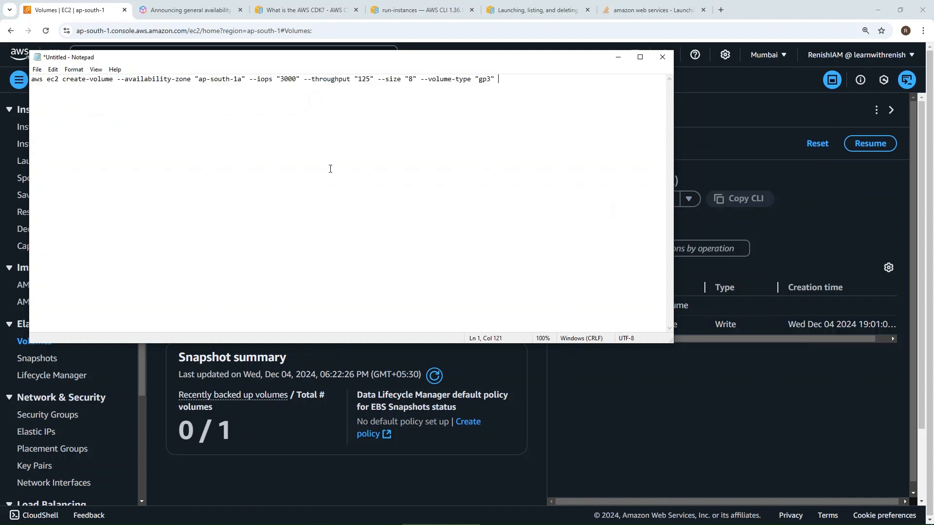
- Run the copied aws ec2 create-volume command from Notepad in a new Command Prompt window
drag(506, 80, 31, 78)
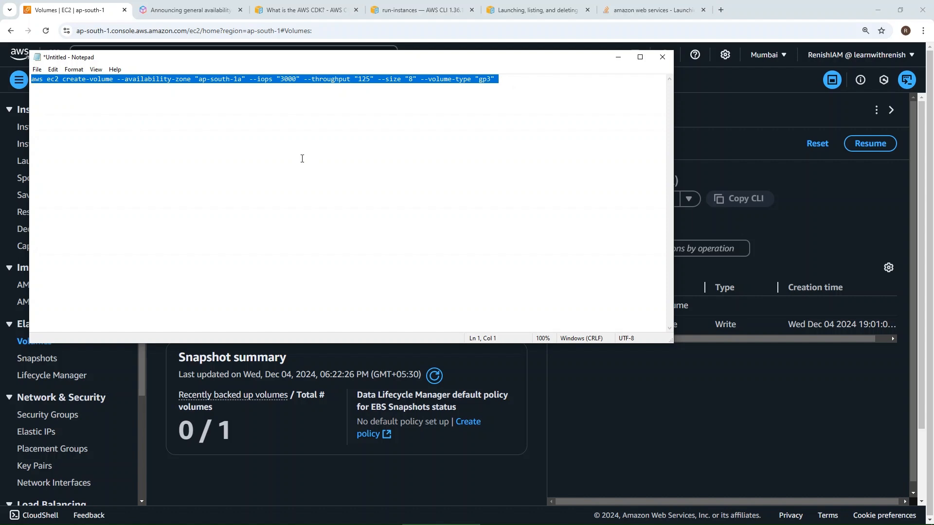
key(super+r)
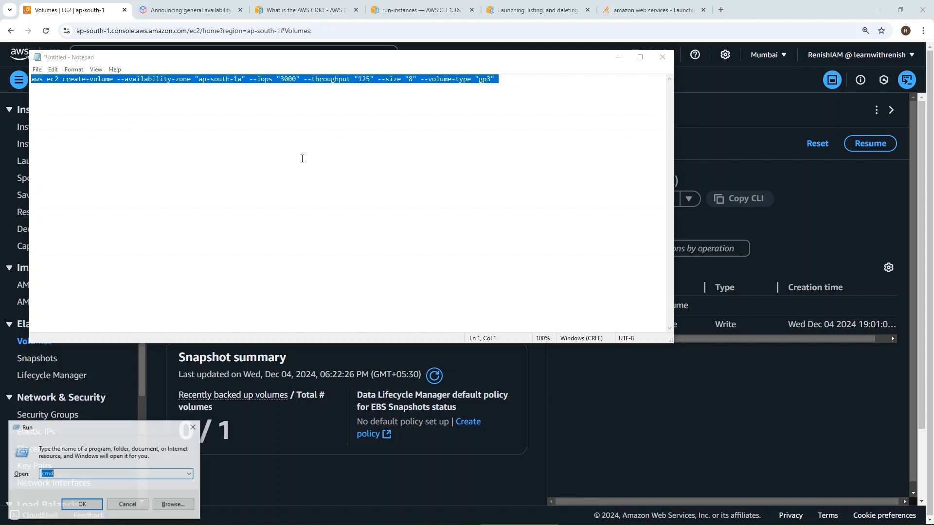
text(cmd)
key(Return)
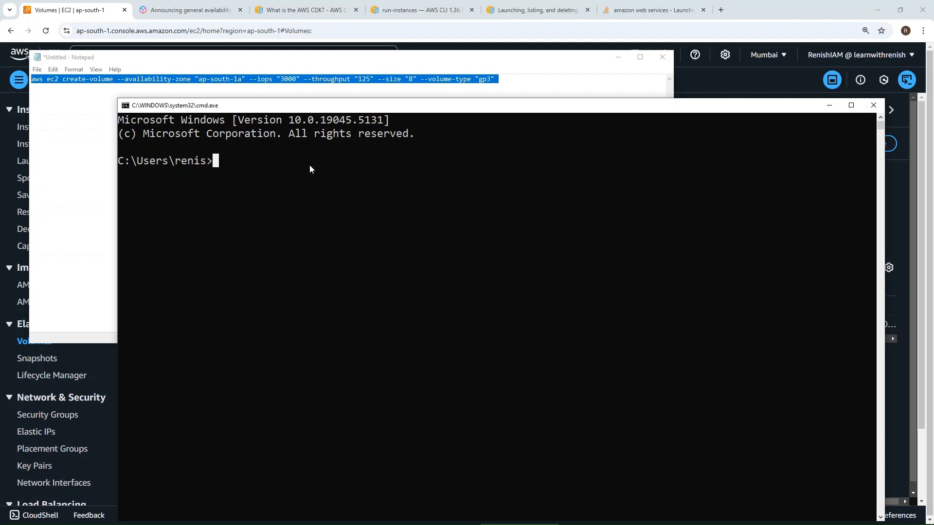
drag(393, 106, 392, 82)
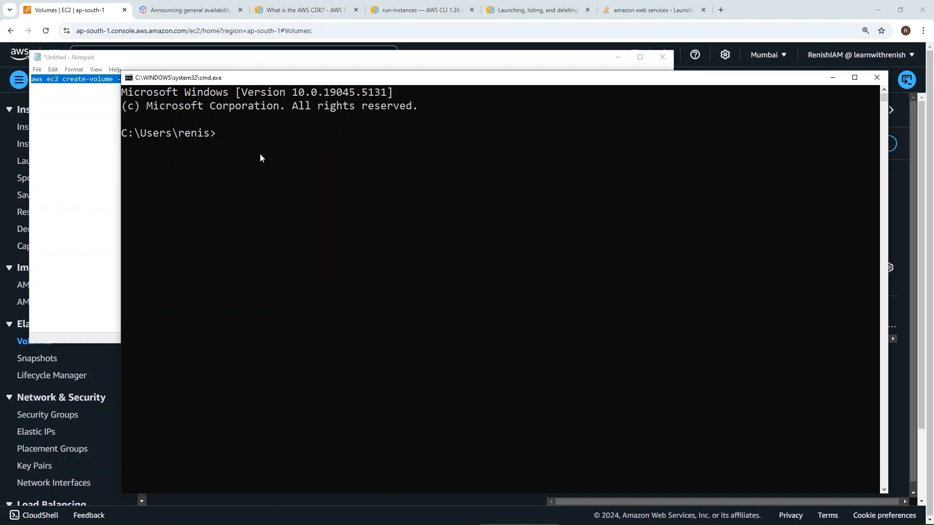
right_click(234, 145)
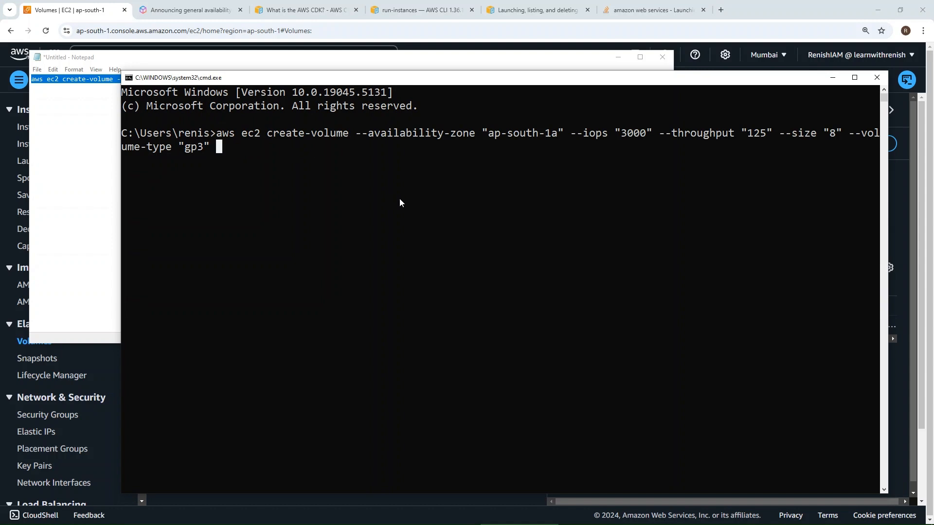
key(Return)
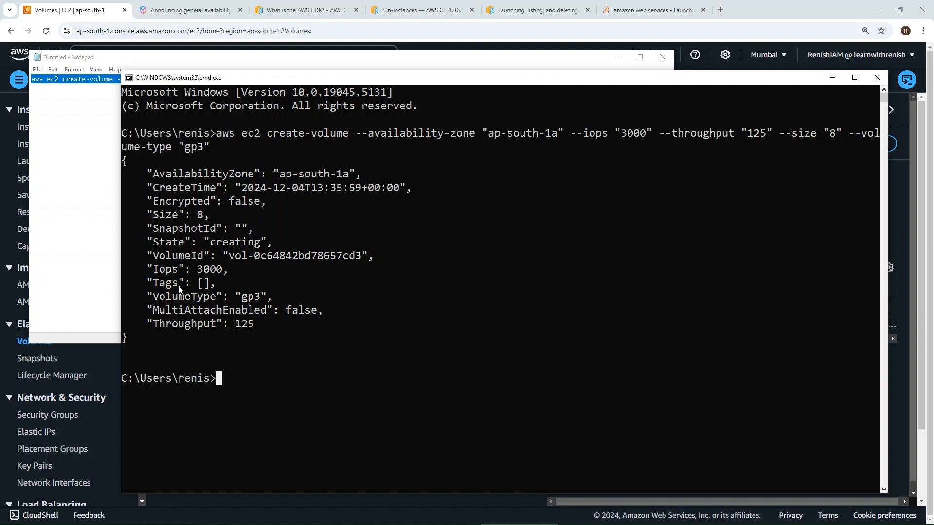
- Refresh the EBS volumes list to check for the volume made by the command, and review the command in Notepad again
click(832, 77)
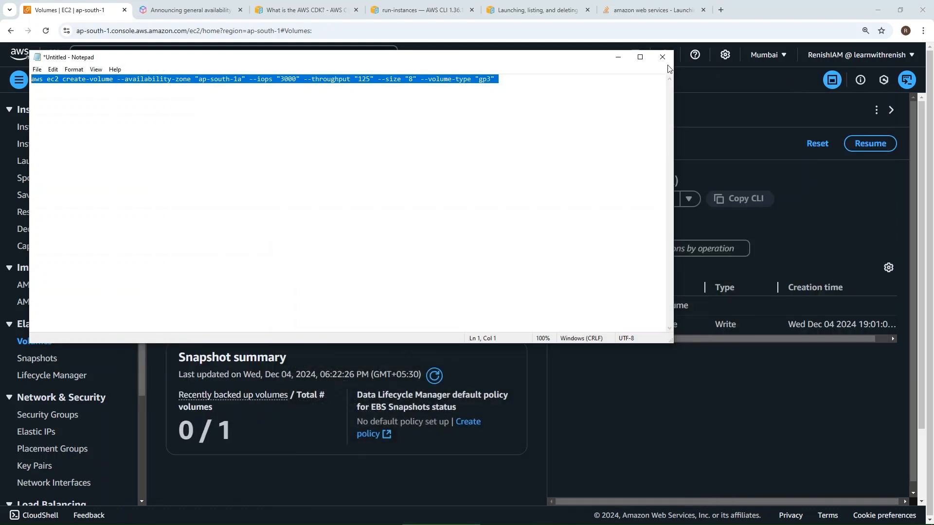
click(618, 56)
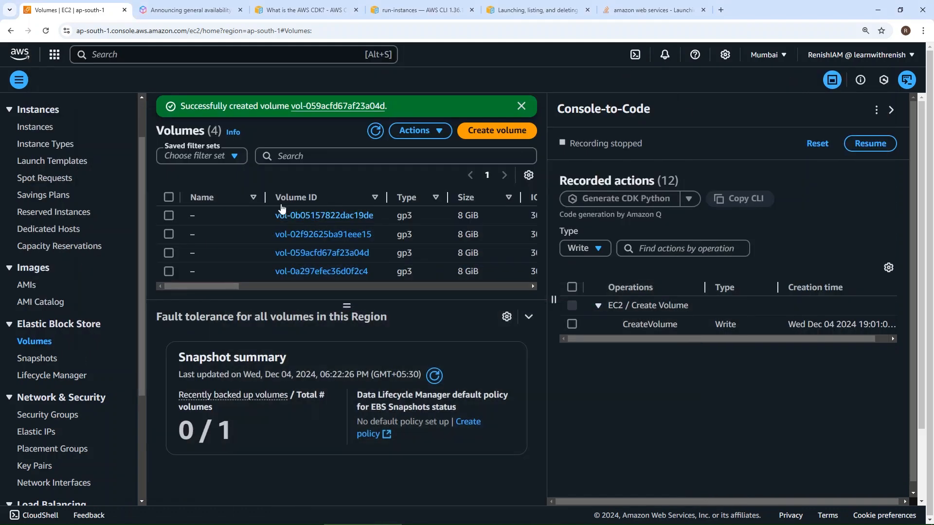
click(375, 130)
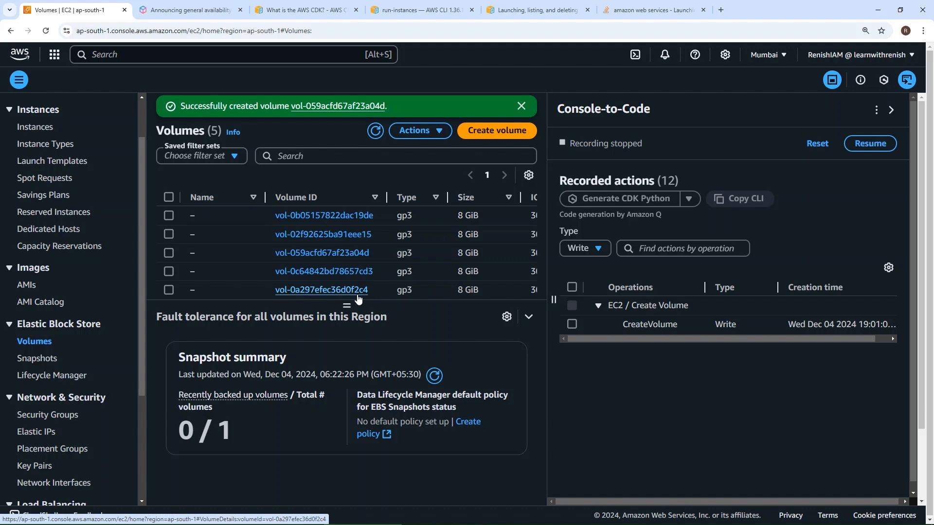
key(alt+Tab)
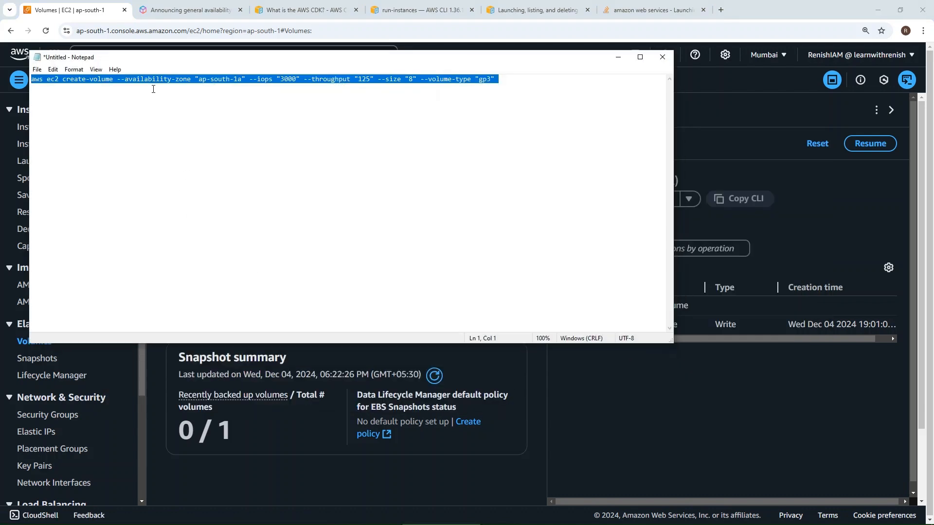
click(153, 89)
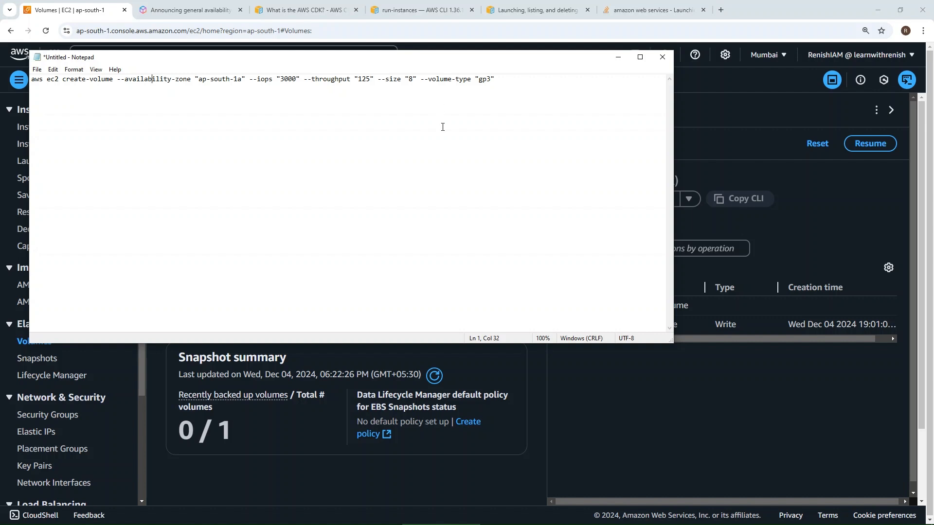
click(618, 56)
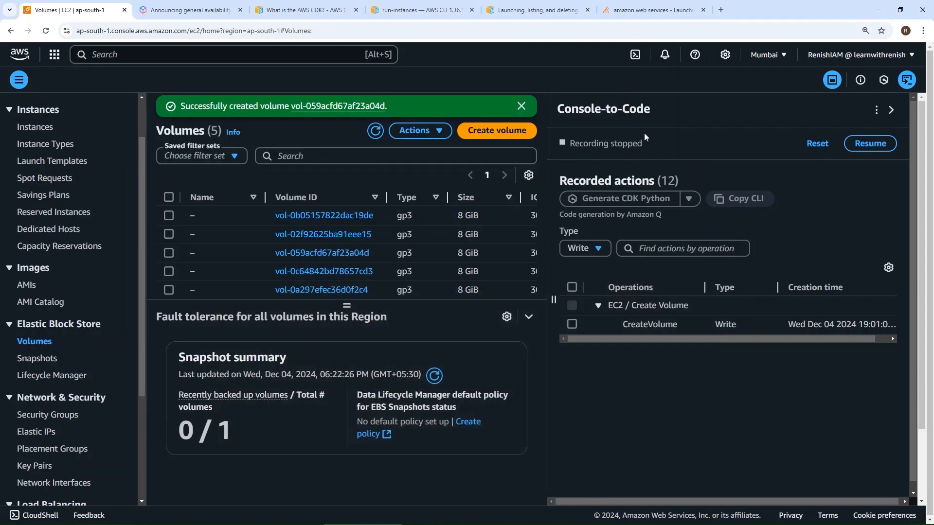